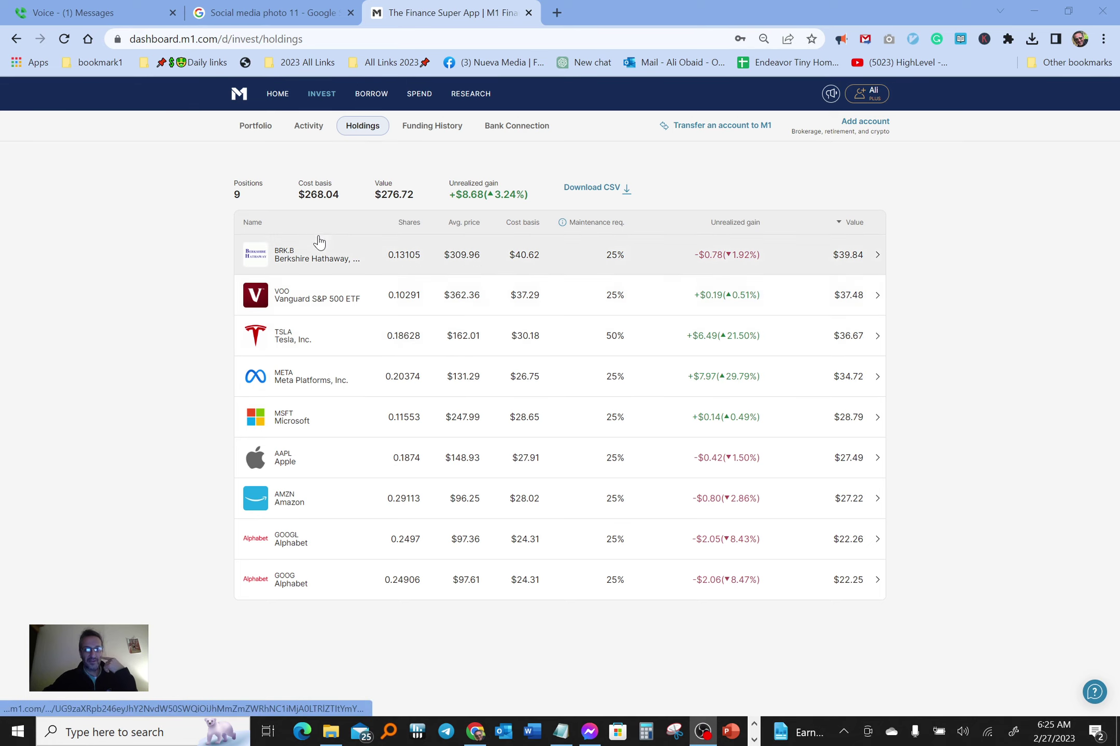
# Step: Go back to the Tech pie portfolio overview
pyautogui.click(249, 129)
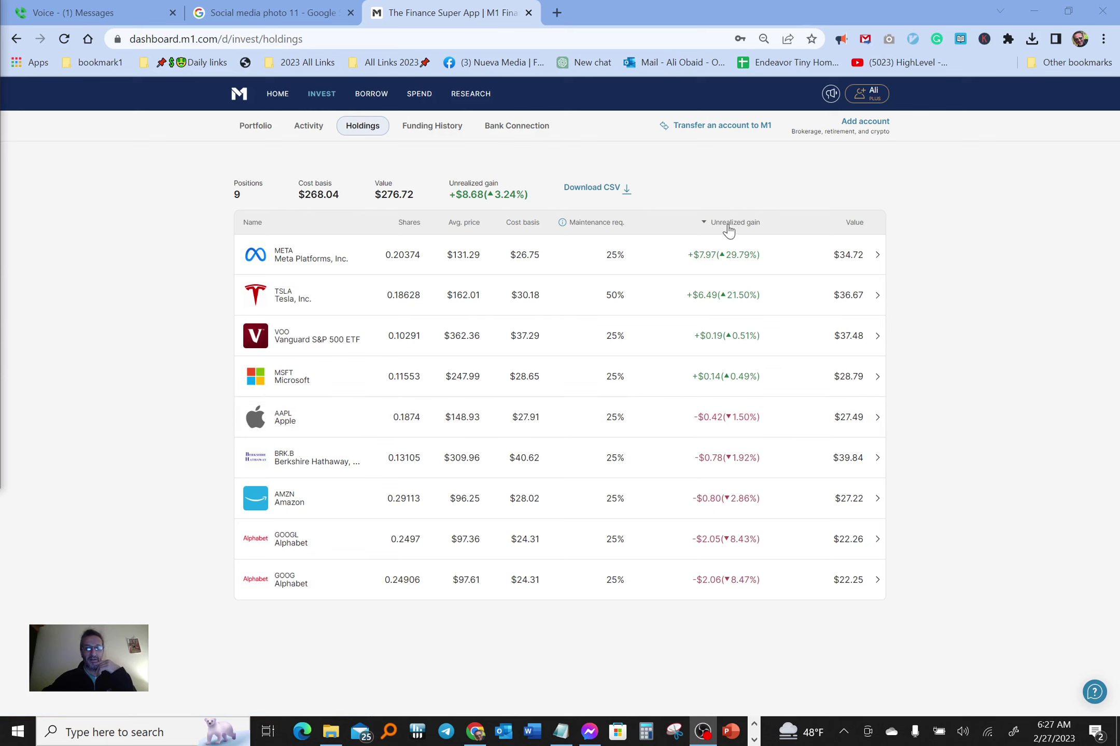
pyautogui.click(728, 229)
pyautogui.click(729, 230)
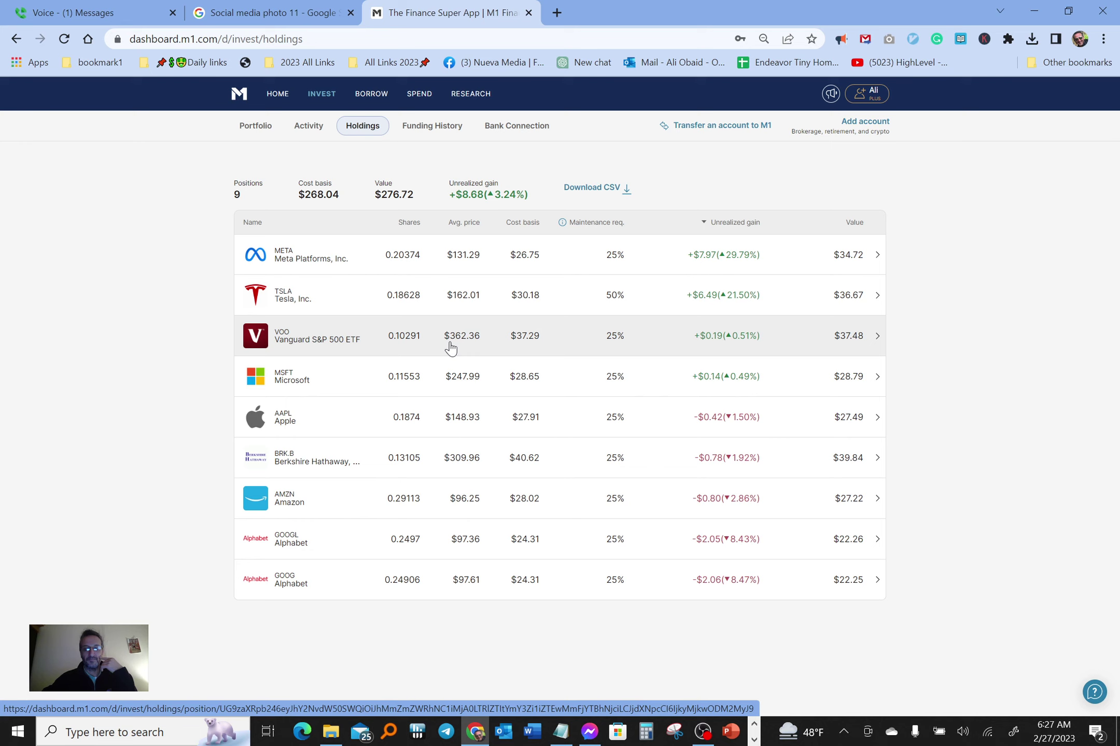
# Step: View the account's funding history
pyautogui.click(428, 127)
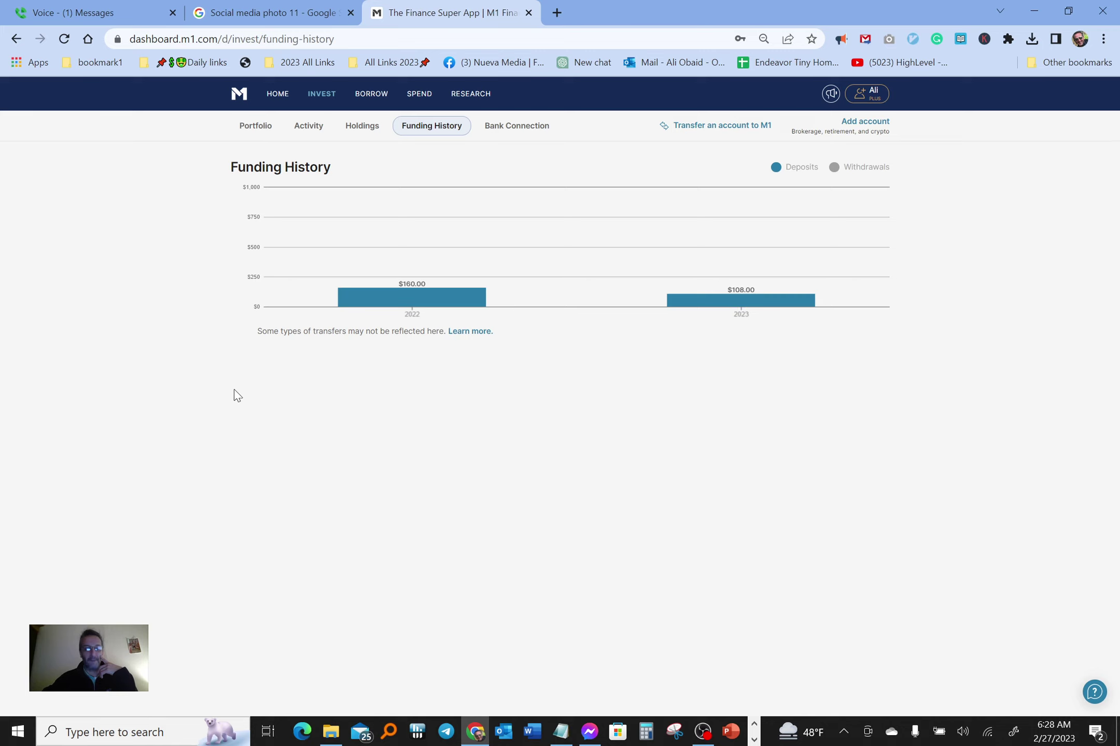
pyautogui.hotkey('alt', 'Tab')
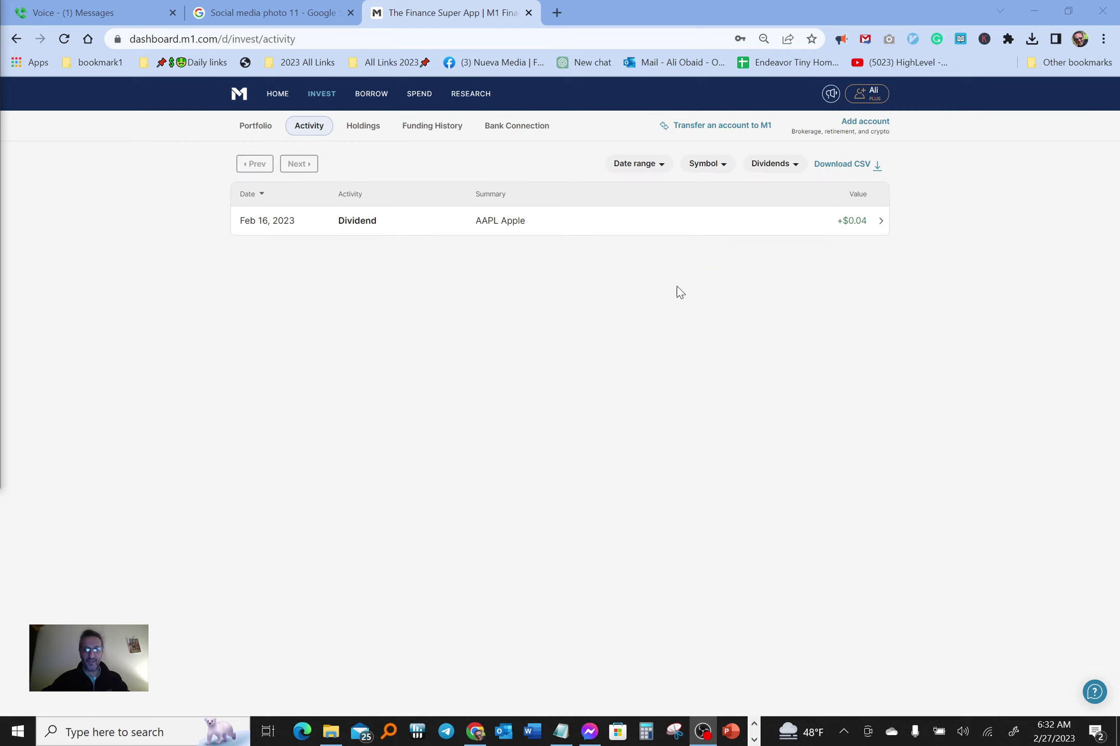
pyautogui.click(251, 130)
pyautogui.click(305, 131)
pyautogui.click(770, 164)
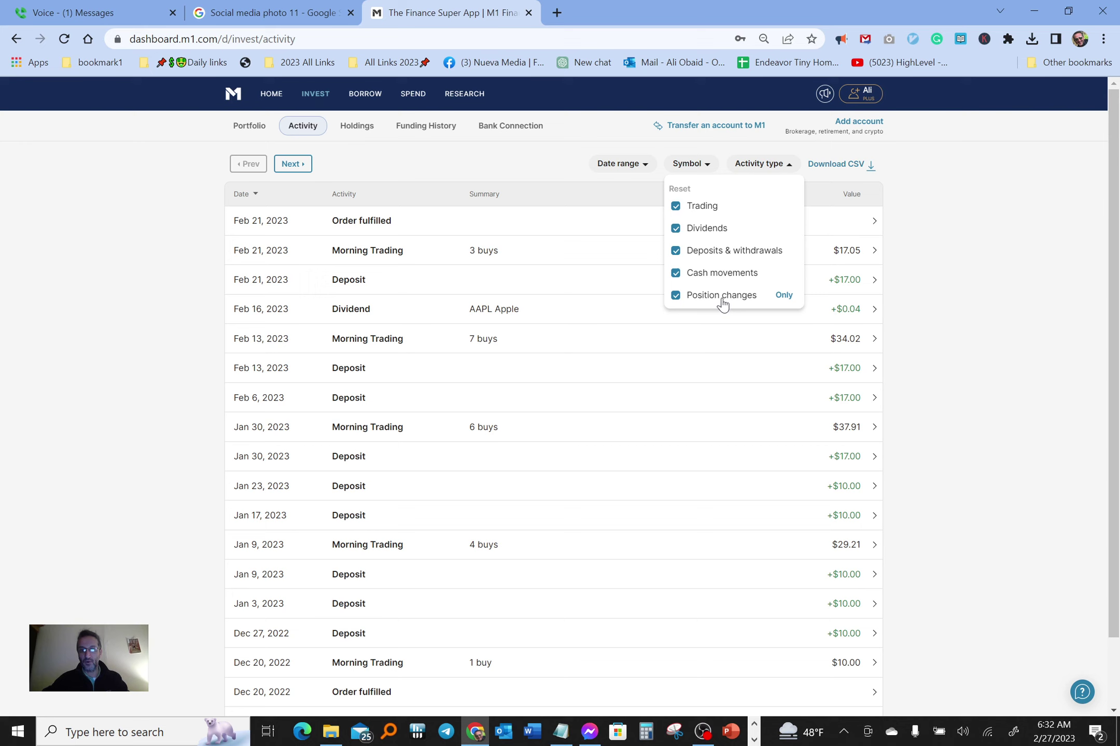
pyautogui.click(676, 296)
pyautogui.click(676, 273)
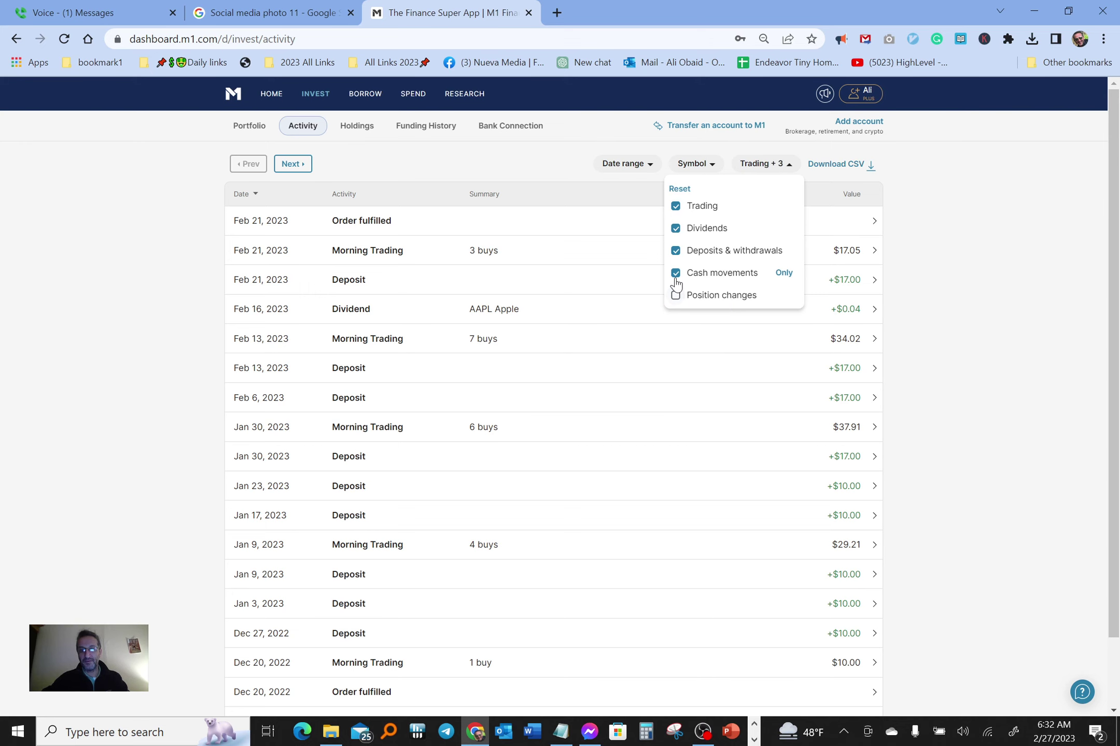
pyautogui.click(677, 258)
pyautogui.click(679, 206)
pyautogui.click(715, 334)
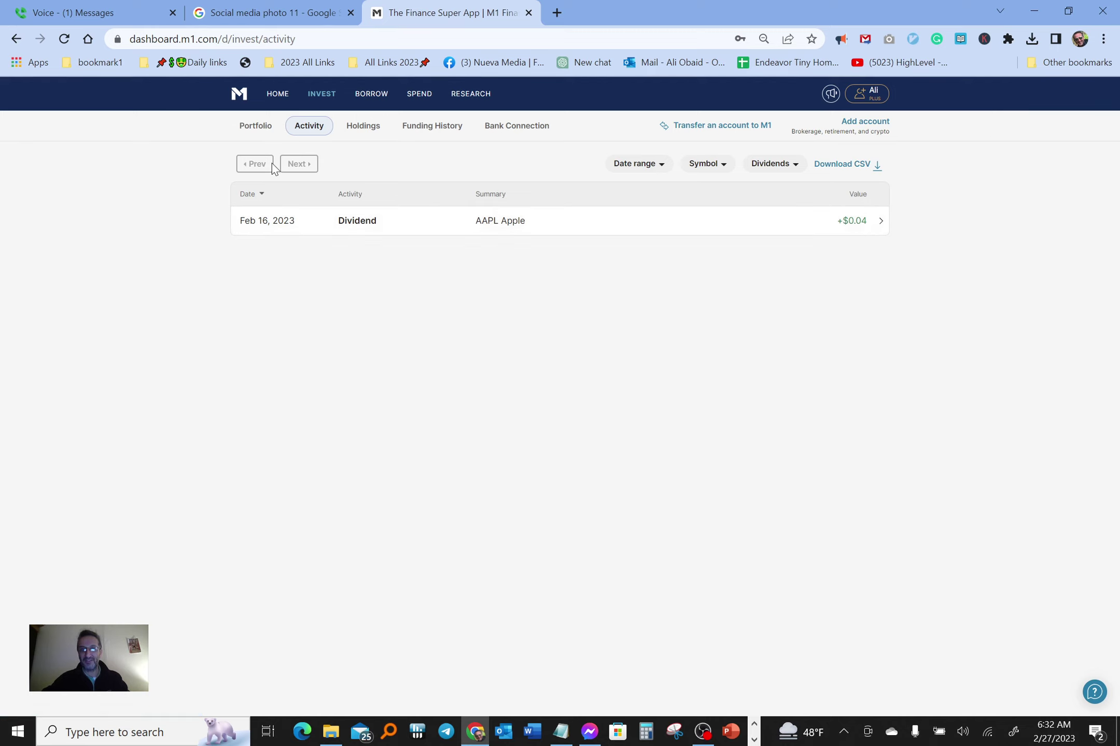
# Step: From the Tech pie overview, bring up the full unfiltered account activity list
pyautogui.click(247, 124)
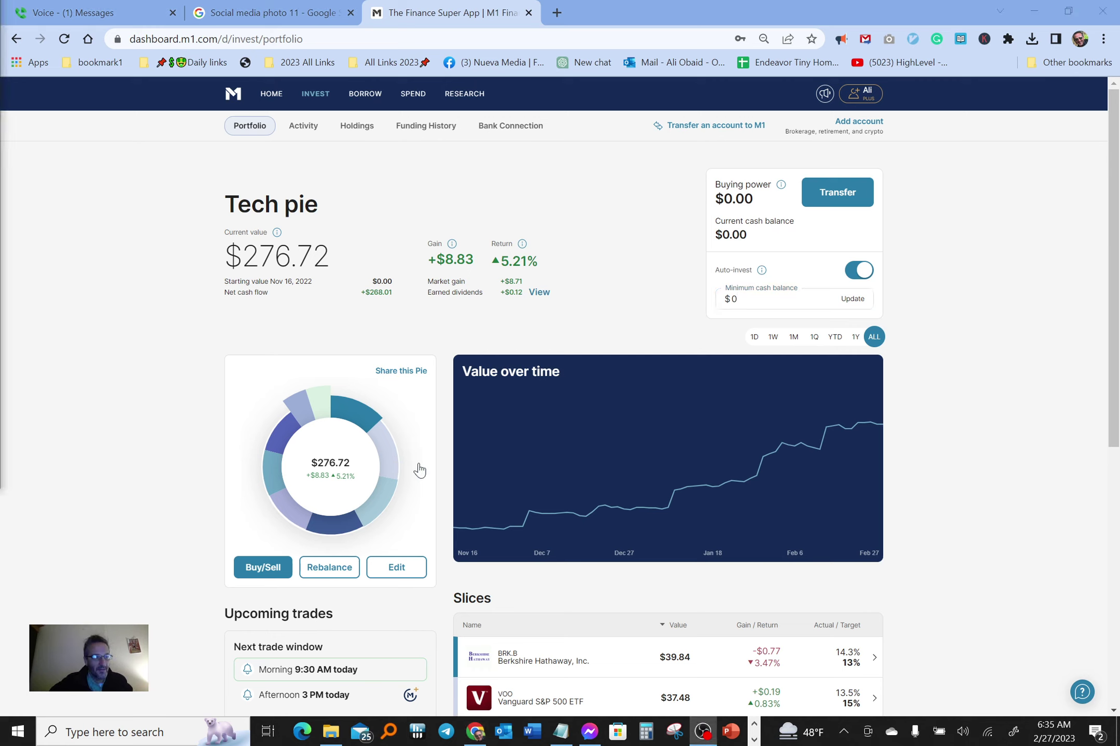
pyautogui.click(302, 130)
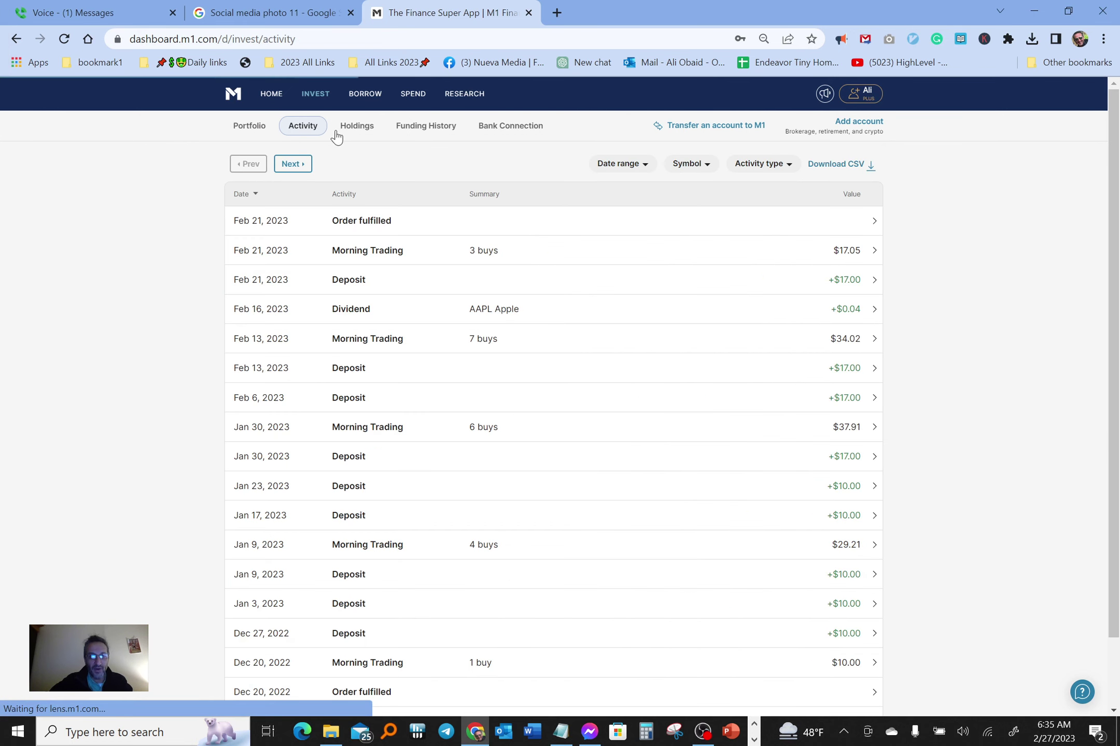
# Step: Show the Holdings table for the Tech pie
pyautogui.click(354, 126)
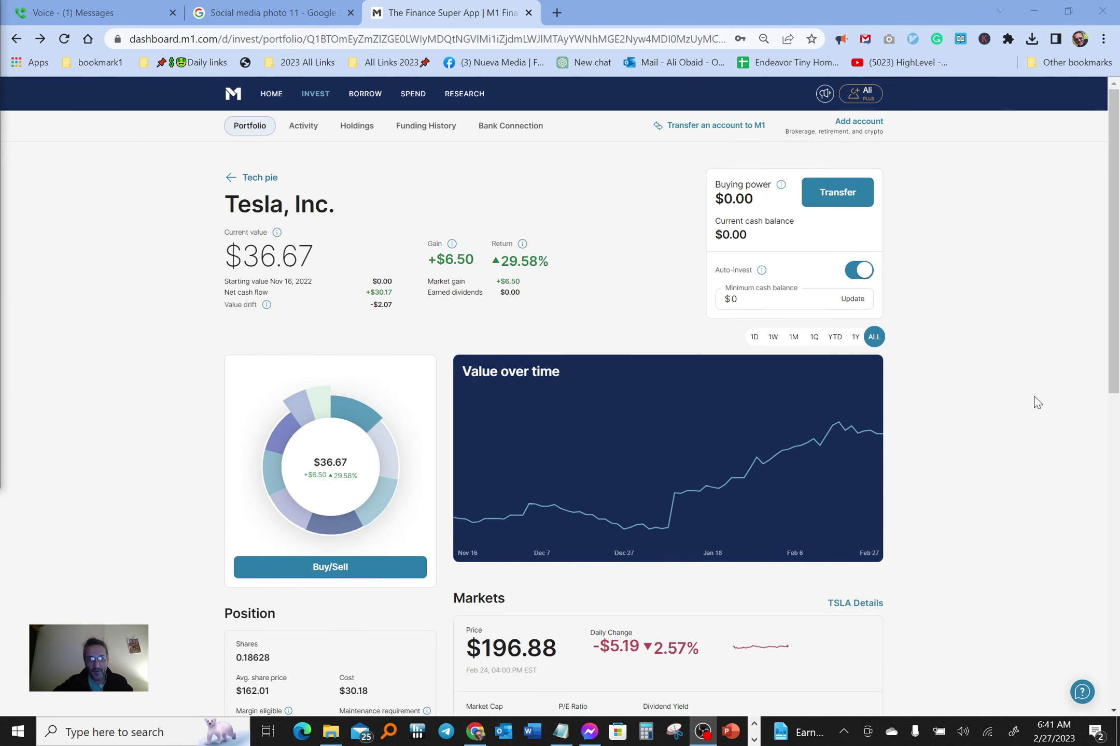
pyautogui.scroll(-5, 1008, 427)
pyautogui.scroll(5, 1009, 427)
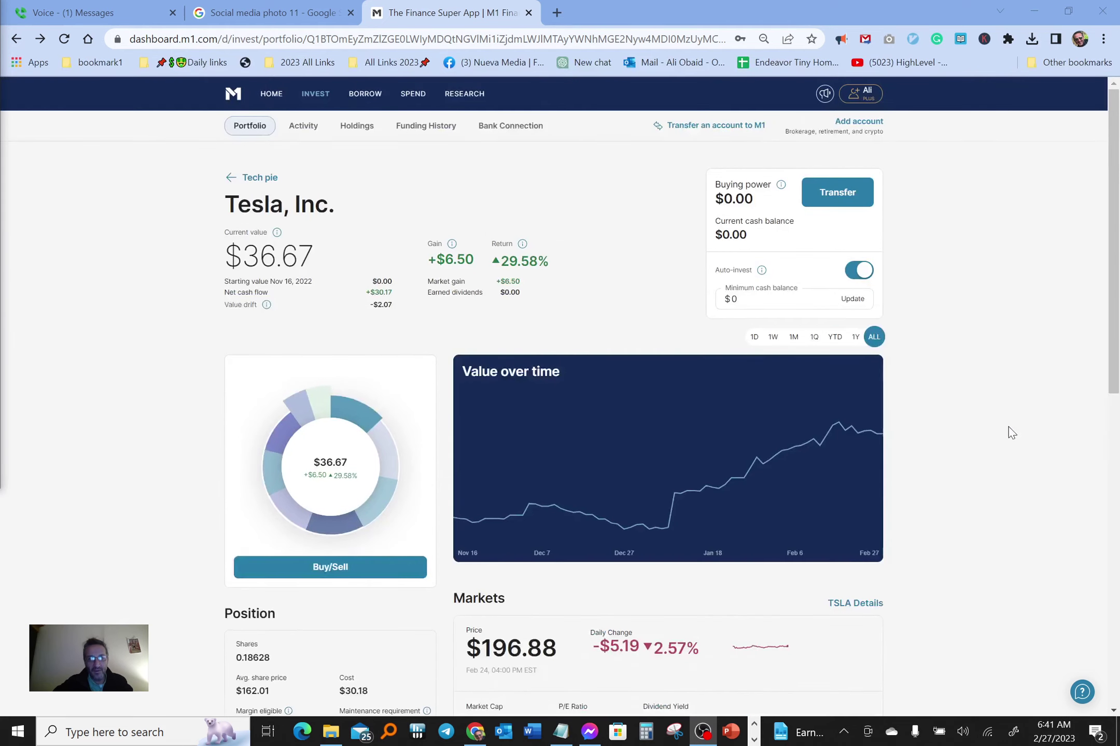
pyautogui.click(250, 126)
pyautogui.scroll(-5, 1013, 430)
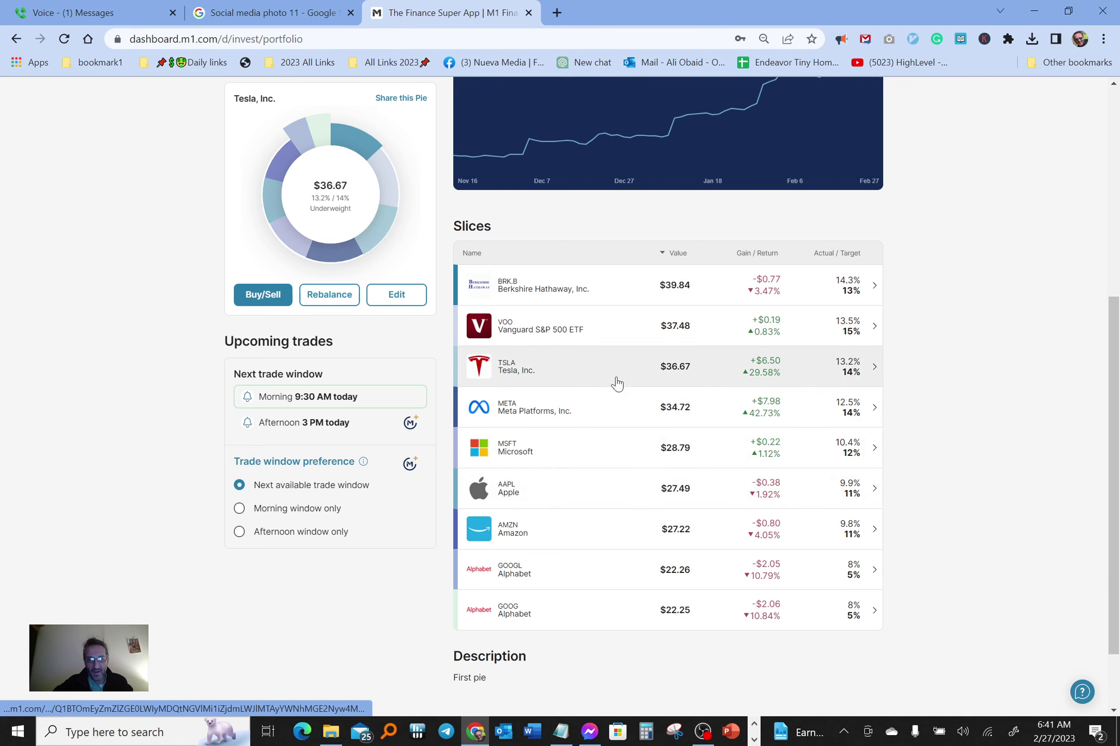
pyautogui.click(567, 417)
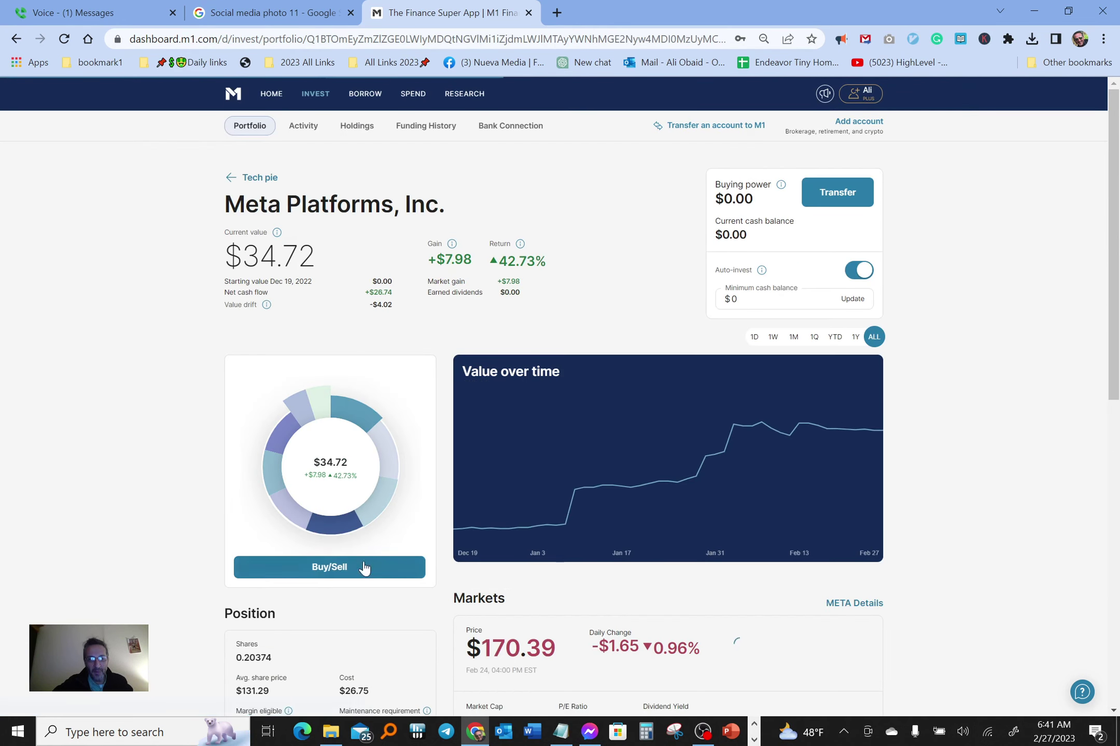
pyautogui.scroll(-3, 523, 534)
pyautogui.click(339, 349)
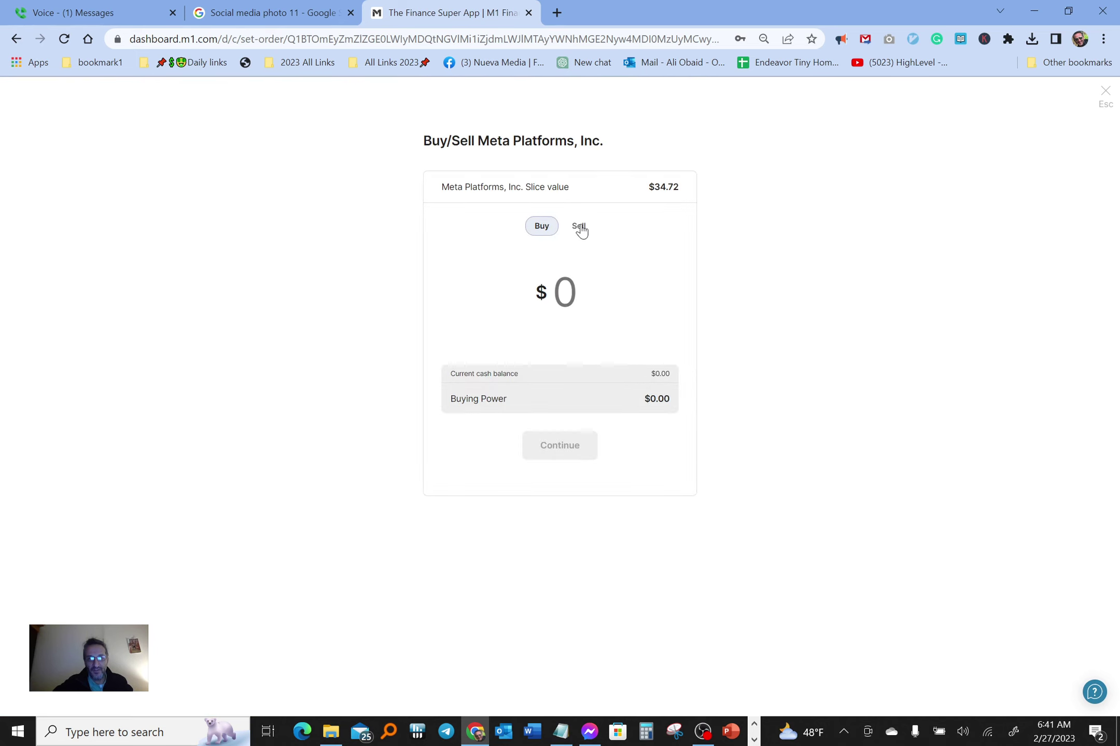
pyautogui.click(579, 227)
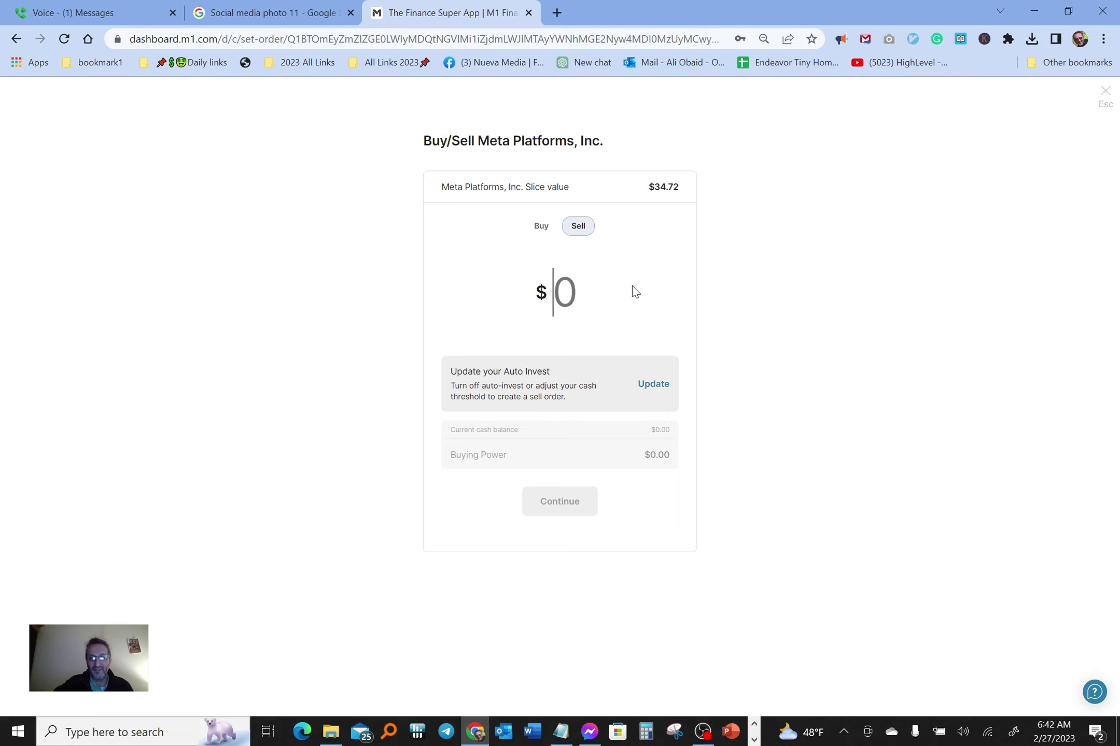
pyautogui.click(537, 229)
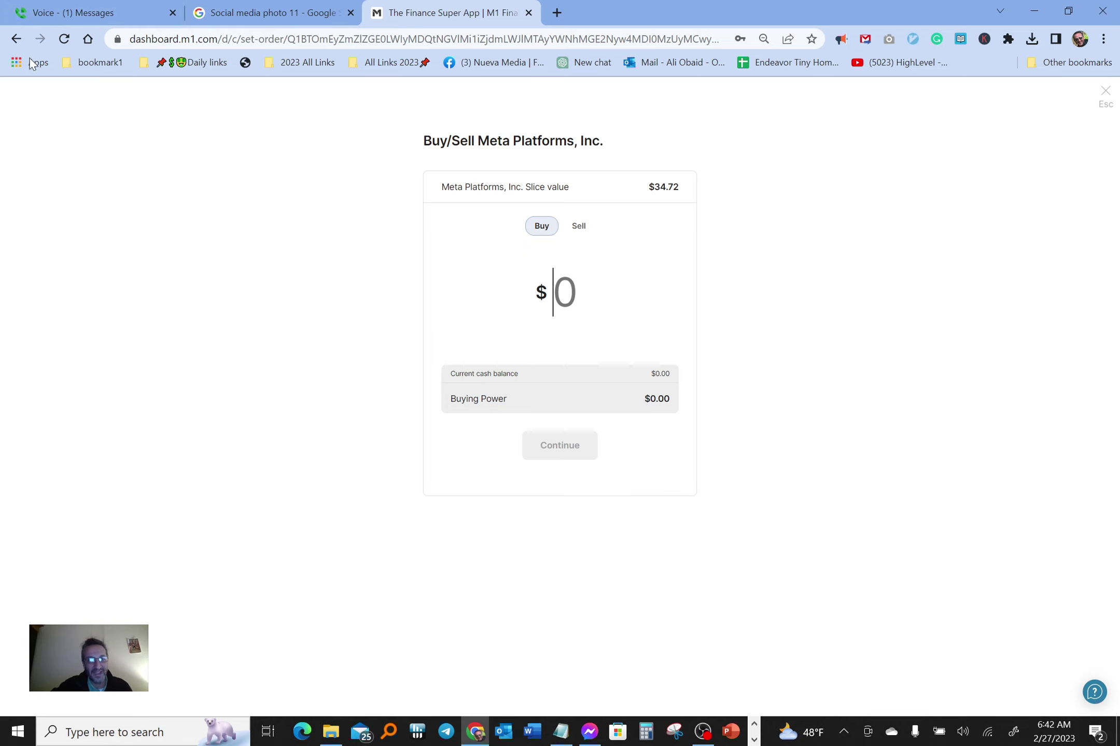
# Step: Leave the Meta order screen and scroll through the Meta Platforms holding page
pyautogui.click(16, 39)
pyautogui.scroll(3, 96, 365)
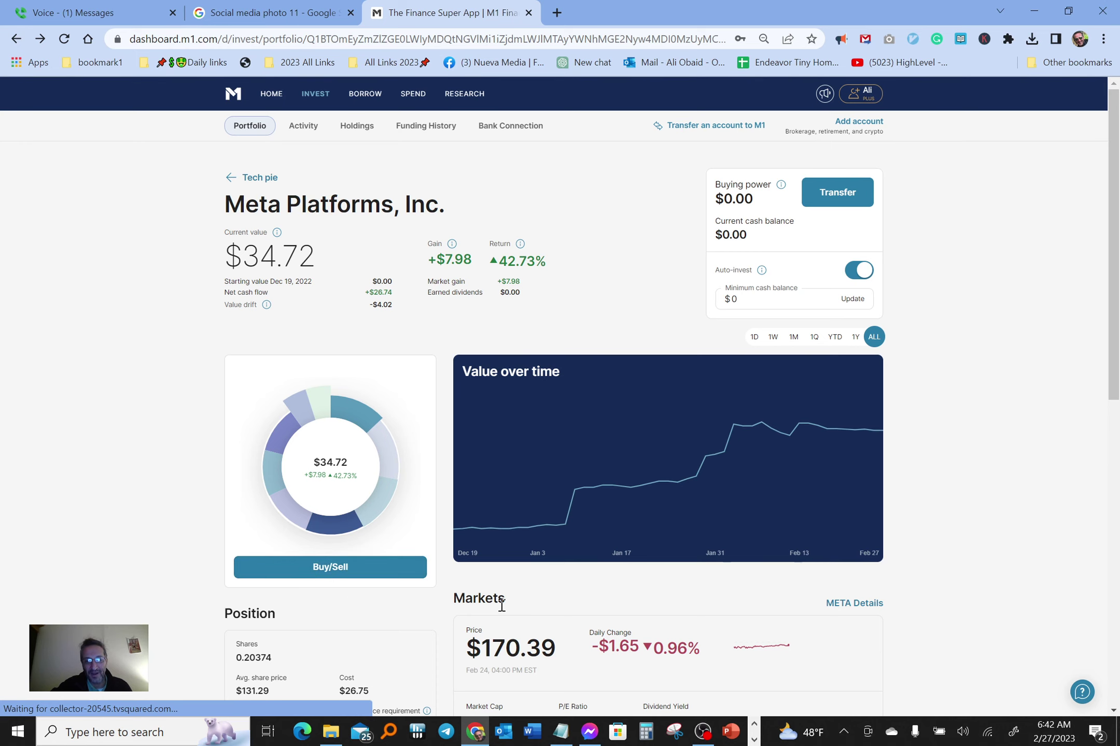
pyautogui.scroll(-3, 518, 604)
pyautogui.scroll(1, 611, 583)
pyautogui.scroll(2, 617, 562)
pyautogui.scroll(-2, 1020, 482)
pyautogui.scroll(1, 1011, 481)
# Step: Step back to the Tech pie, forward to Meta, then go to the Home dashboard
pyautogui.click(15, 42)
pyautogui.click(15, 44)
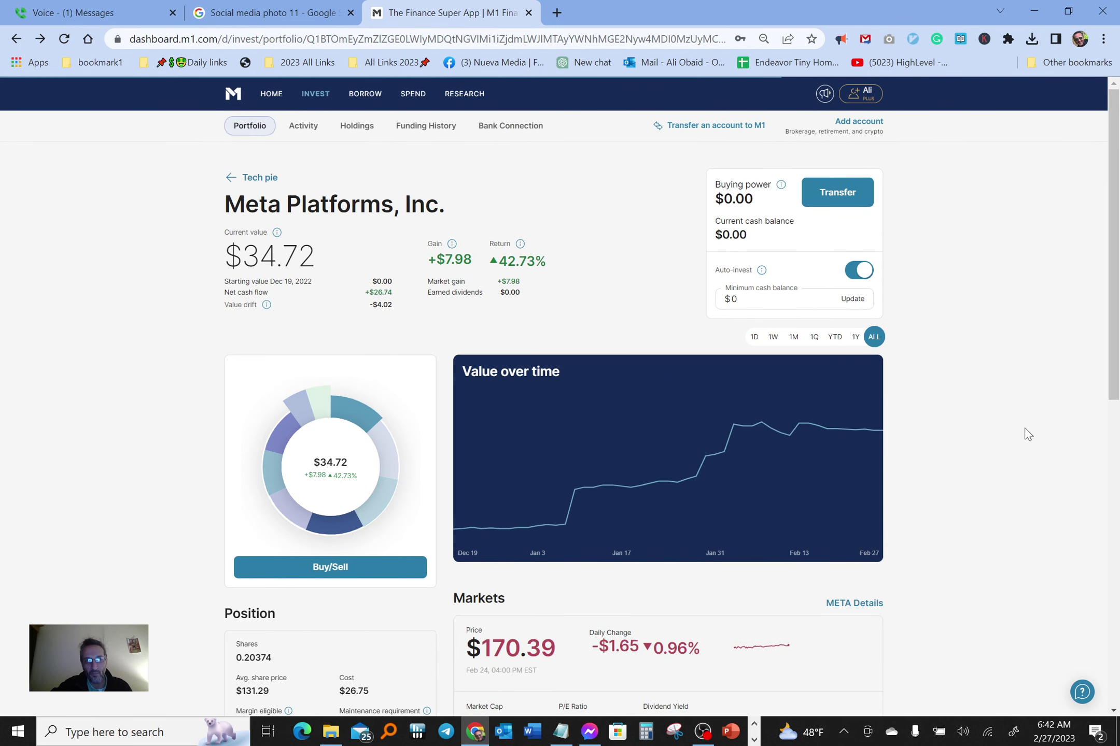
pyautogui.click(232, 98)
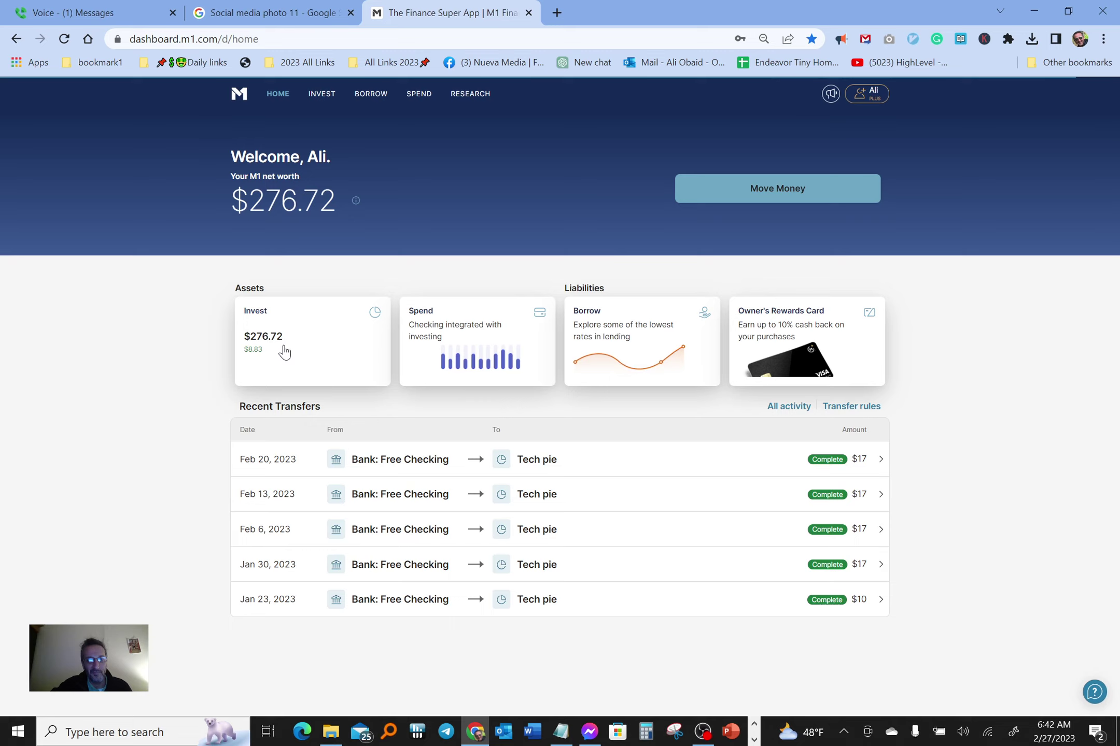
# Step: Go to Invest and scroll to the Tech pie's nine slices totalling $276.72
pyautogui.click(334, 307)
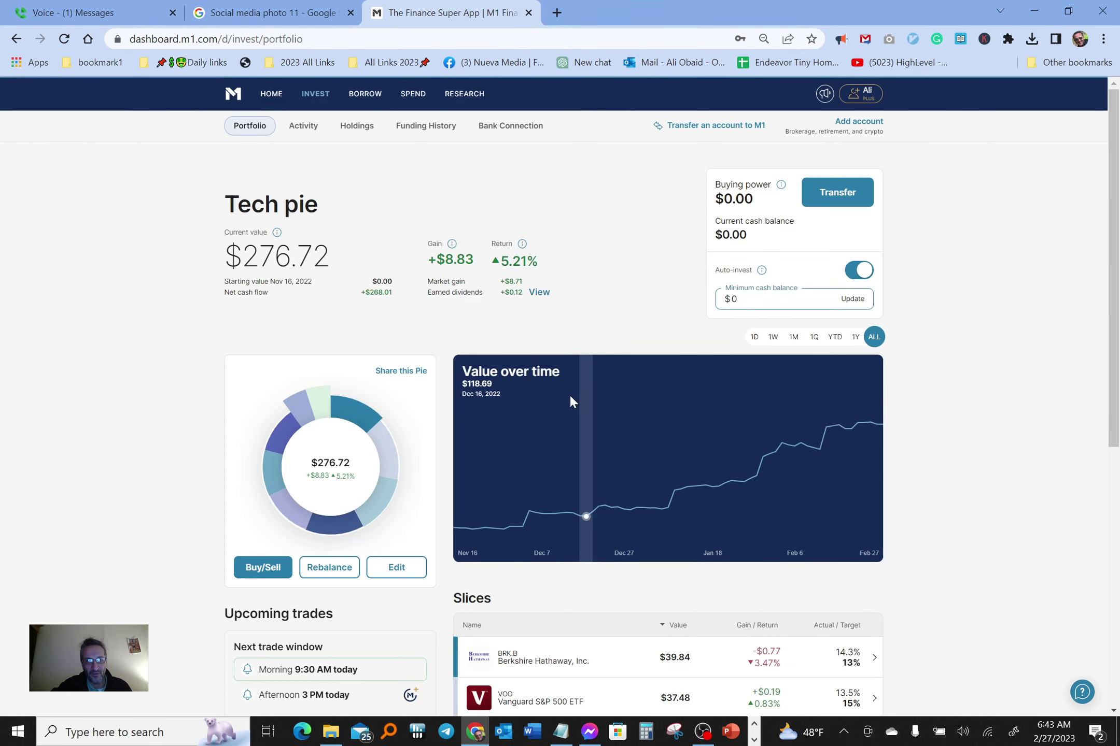
pyautogui.scroll(-6, 569, 402)
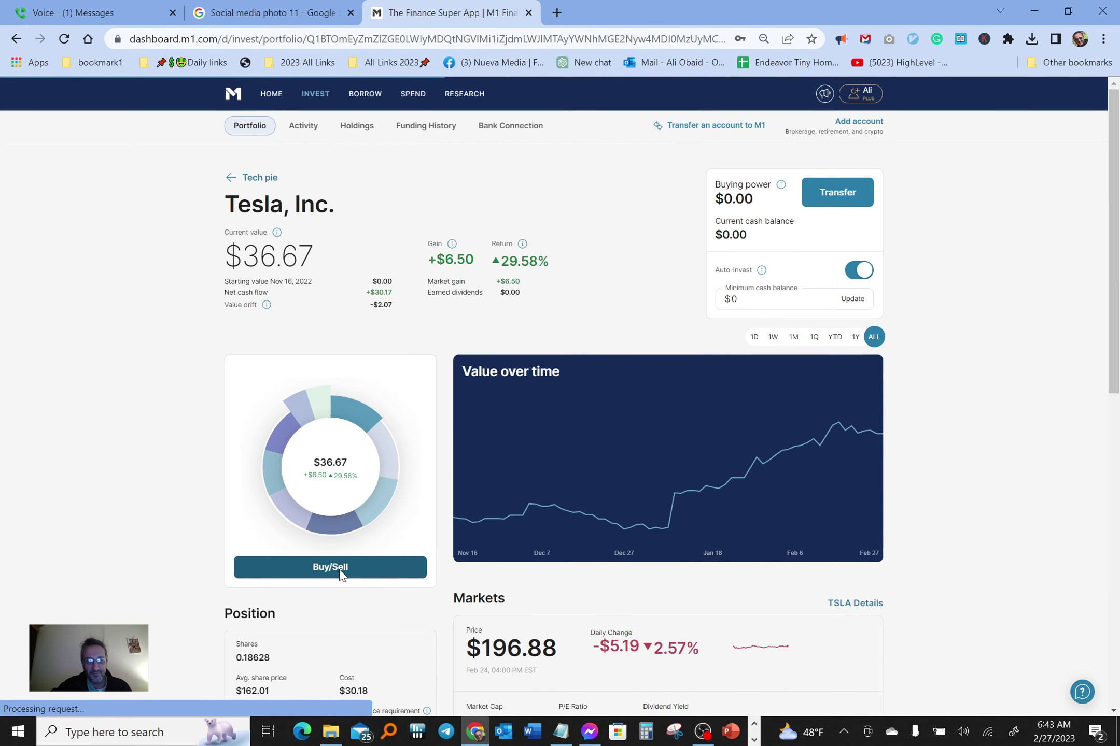
# Step: Bring up Tesla's Buy/Sell screen, enter the dollar amount field, then return to the Tesla page
pyautogui.click(340, 570)
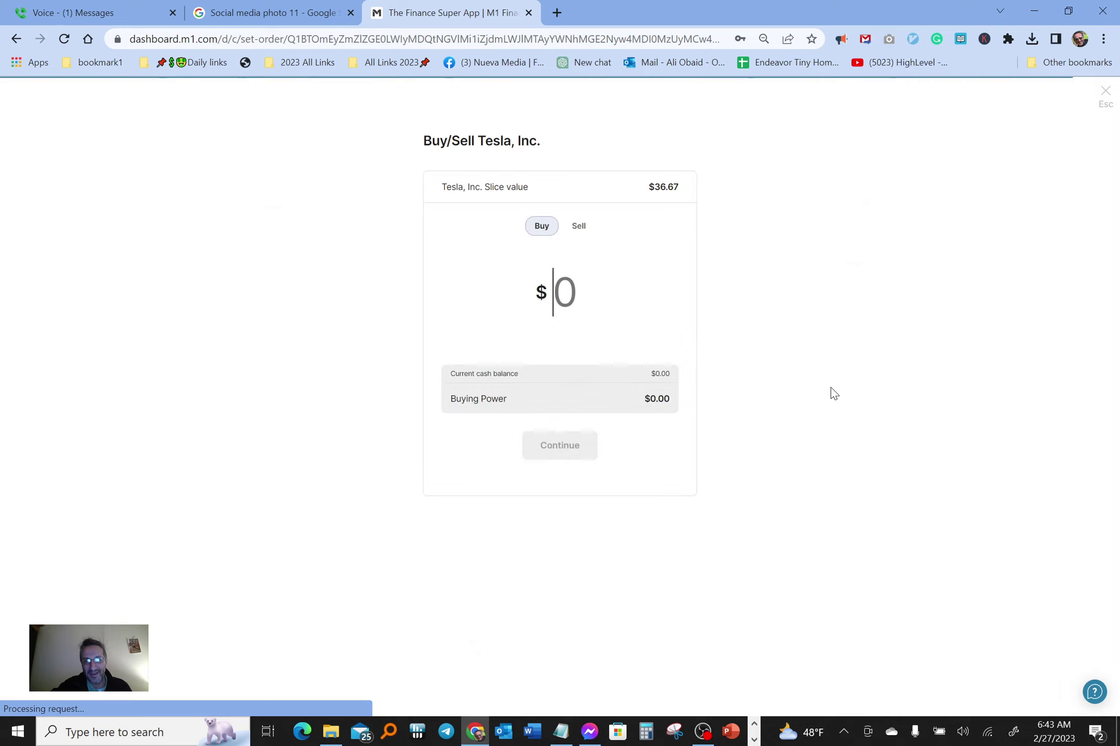
pyautogui.click(572, 293)
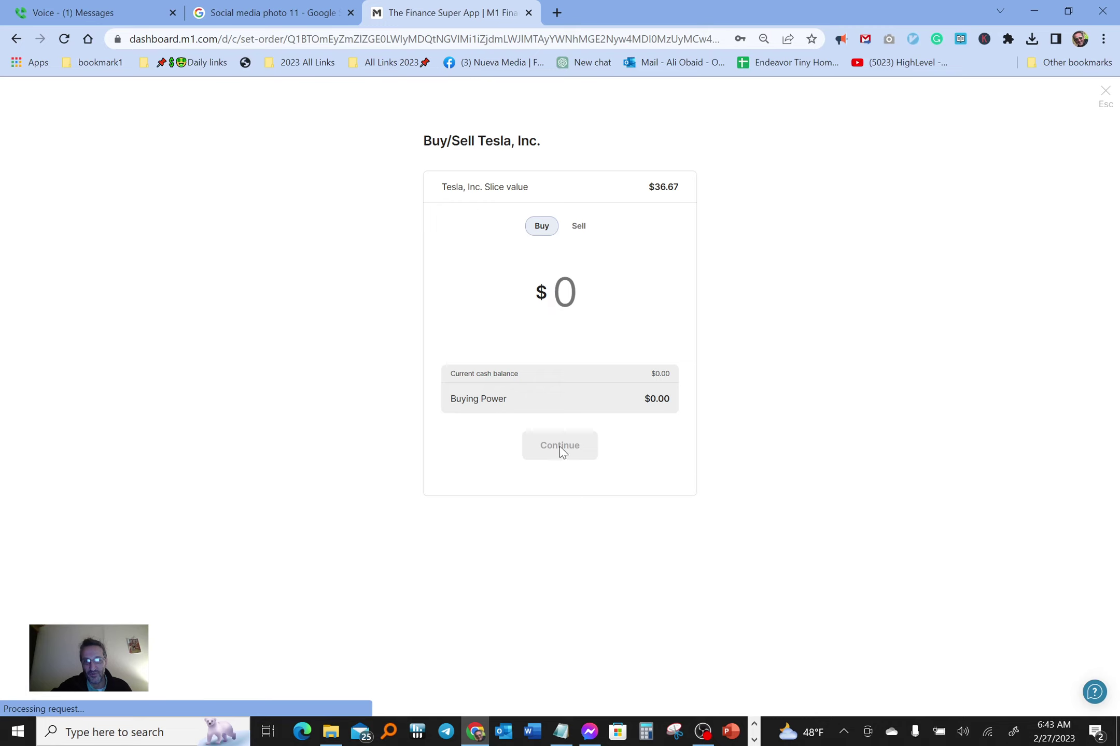
pyautogui.click(16, 40)
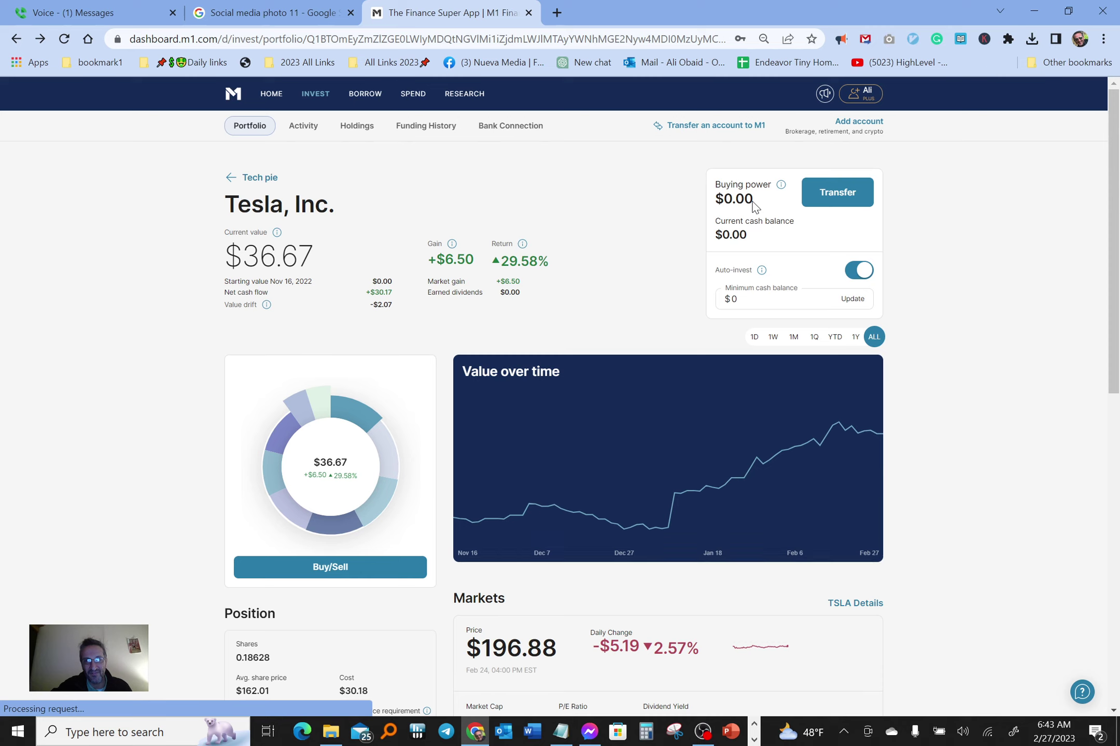
# Step: Bring up the Edit Tech pie editor with targets from VOO 15% to GOOG 5%
pyautogui.moveTo(463, 552)
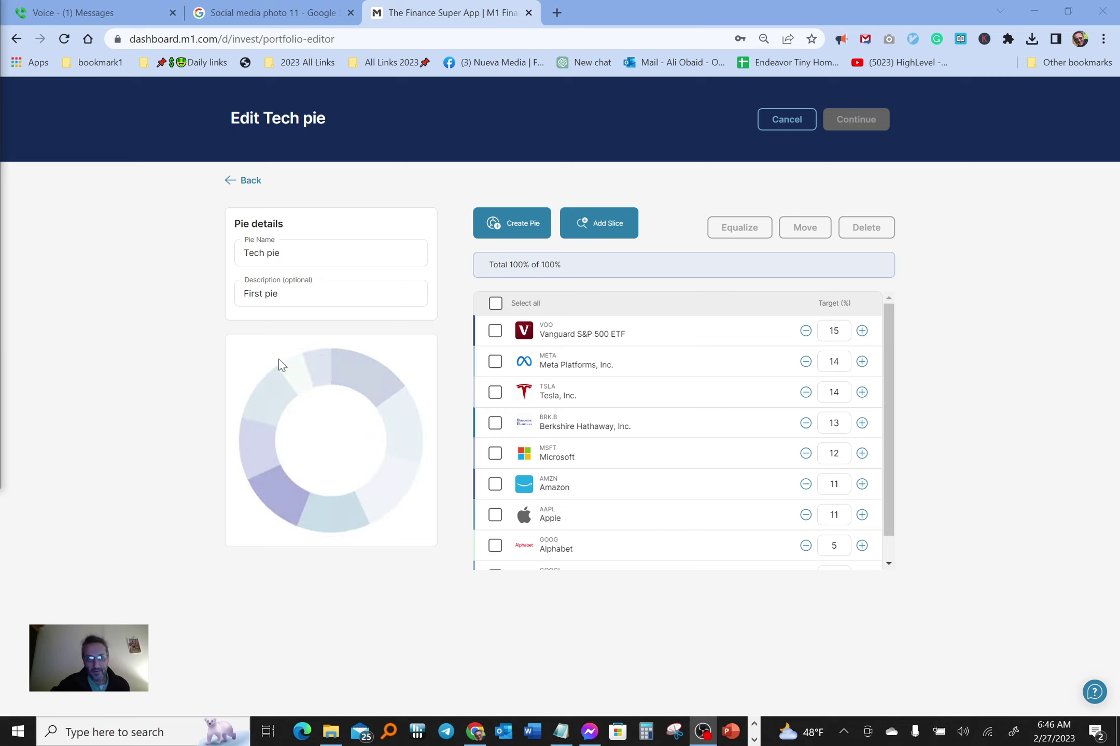
# Step: Return to the Tech pie, reopen its editor, and tick Amazon (11% target) for deletion
pyautogui.click(247, 181)
pyautogui.scroll(-2, 1057, 290)
pyautogui.scroll(-2, 1057, 295)
pyautogui.scroll(5, 690, 459)
pyautogui.scroll(-2, 517, 391)
pyautogui.scroll(-3, 536, 451)
pyautogui.click(394, 294)
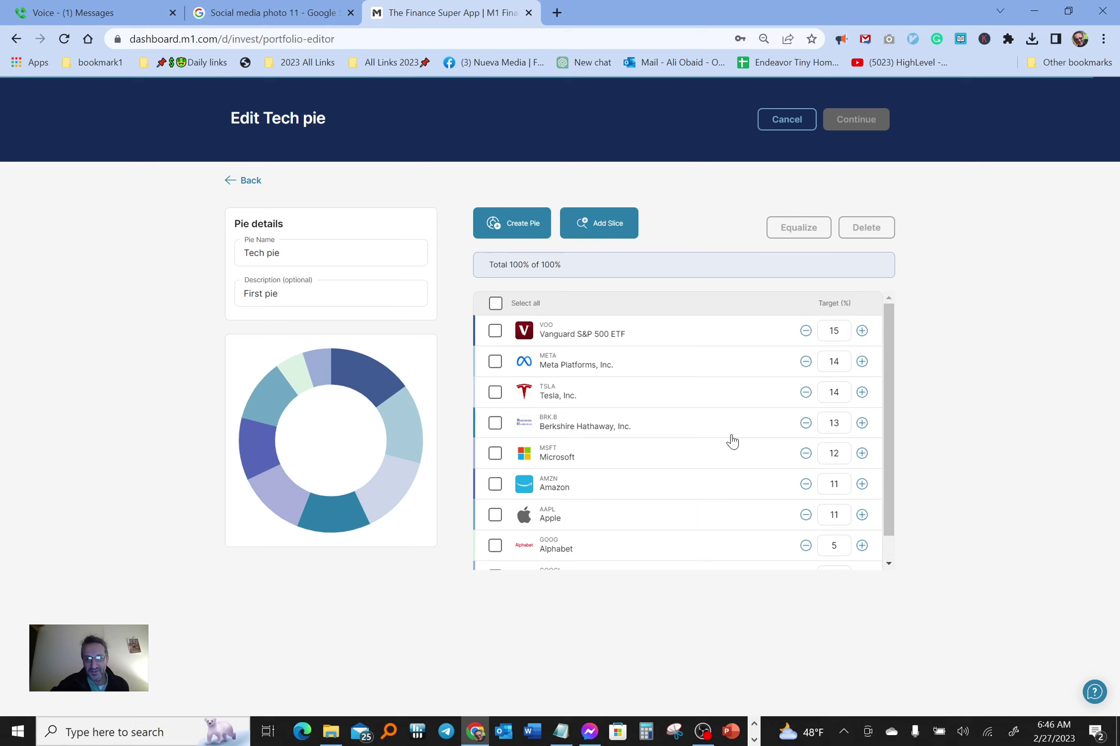
pyautogui.click(495, 485)
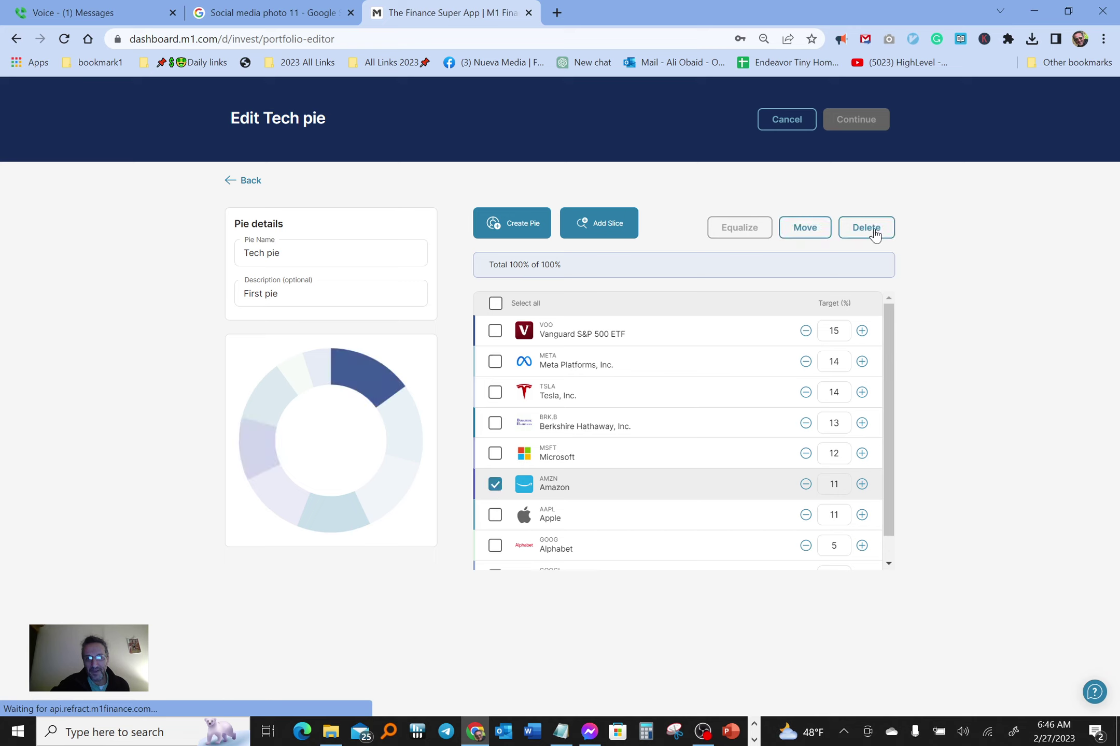